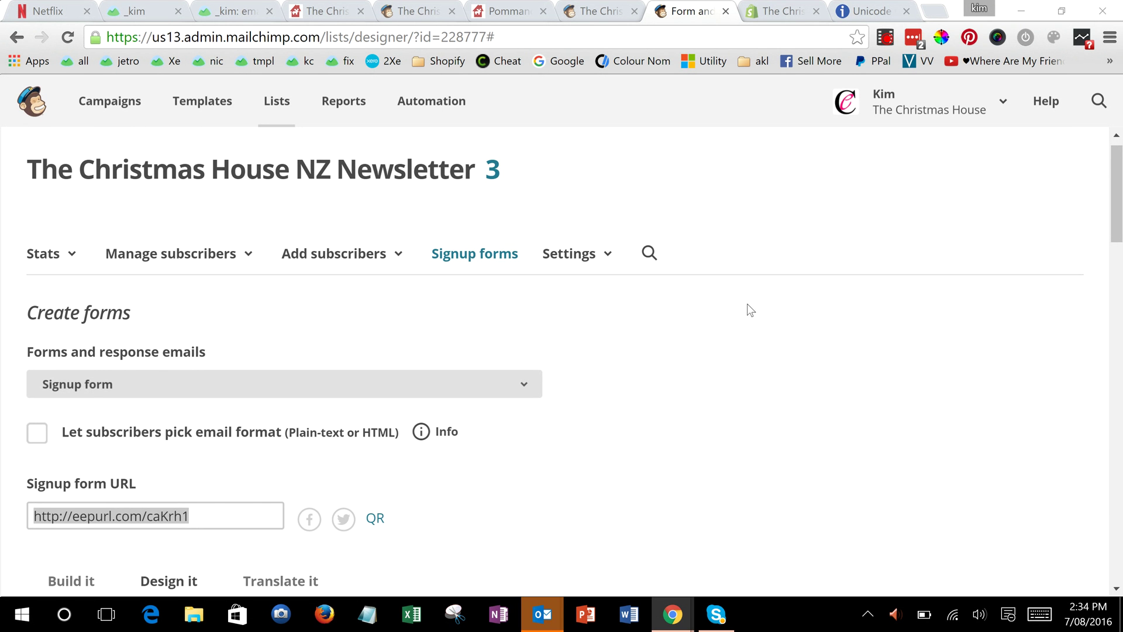
Open the General forms builder for The Christmas House NZ Newsletter list
click(275, 107)
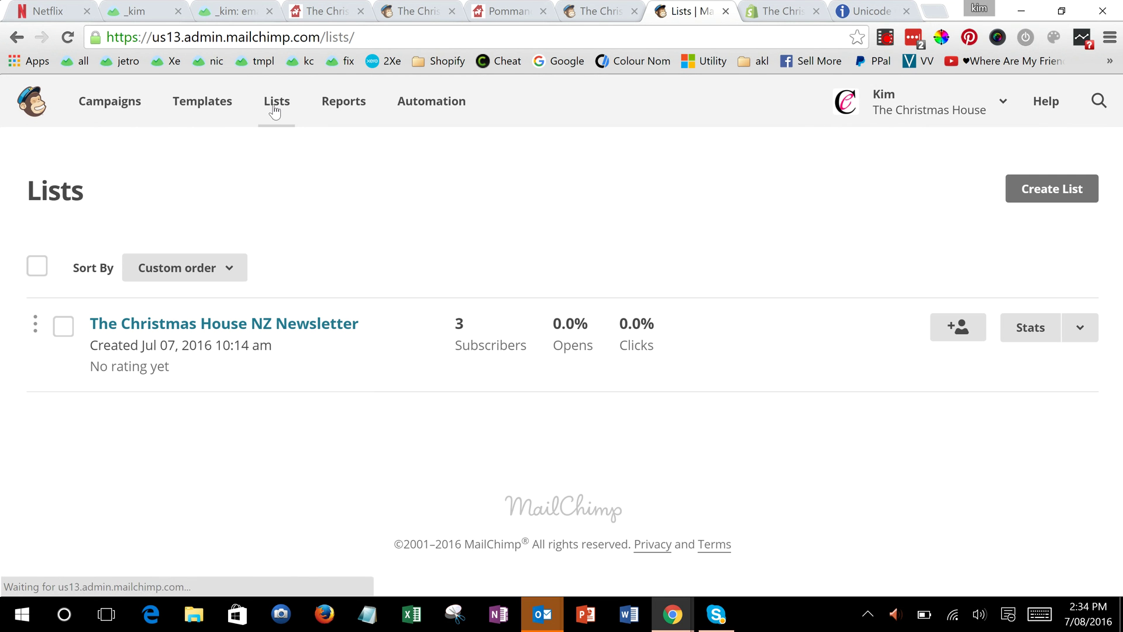
click(222, 329)
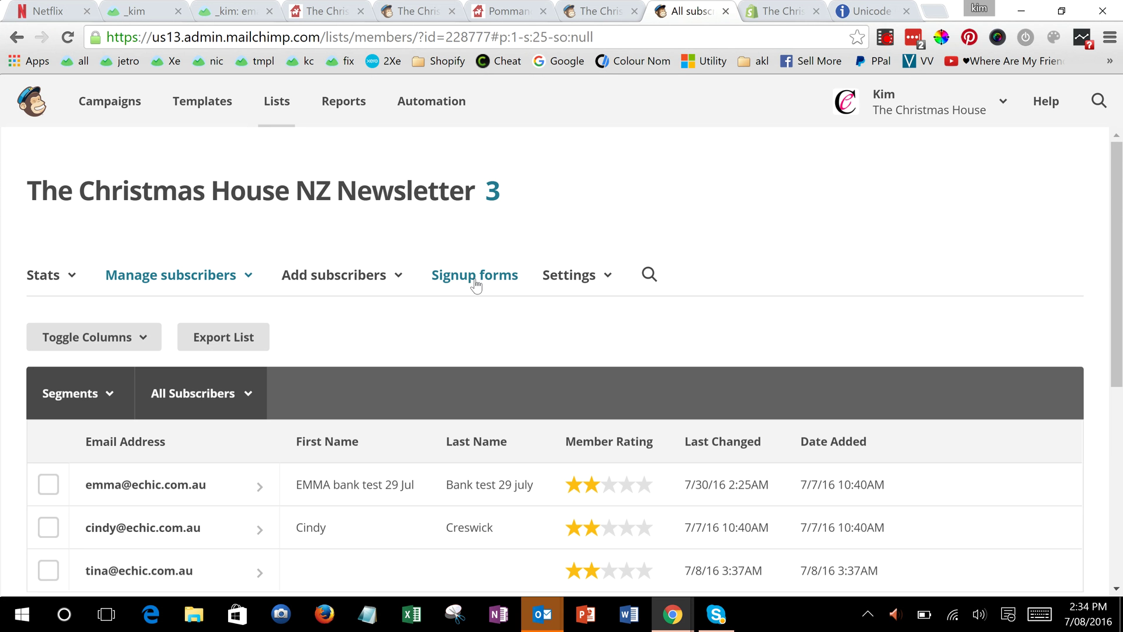
click(462, 280)
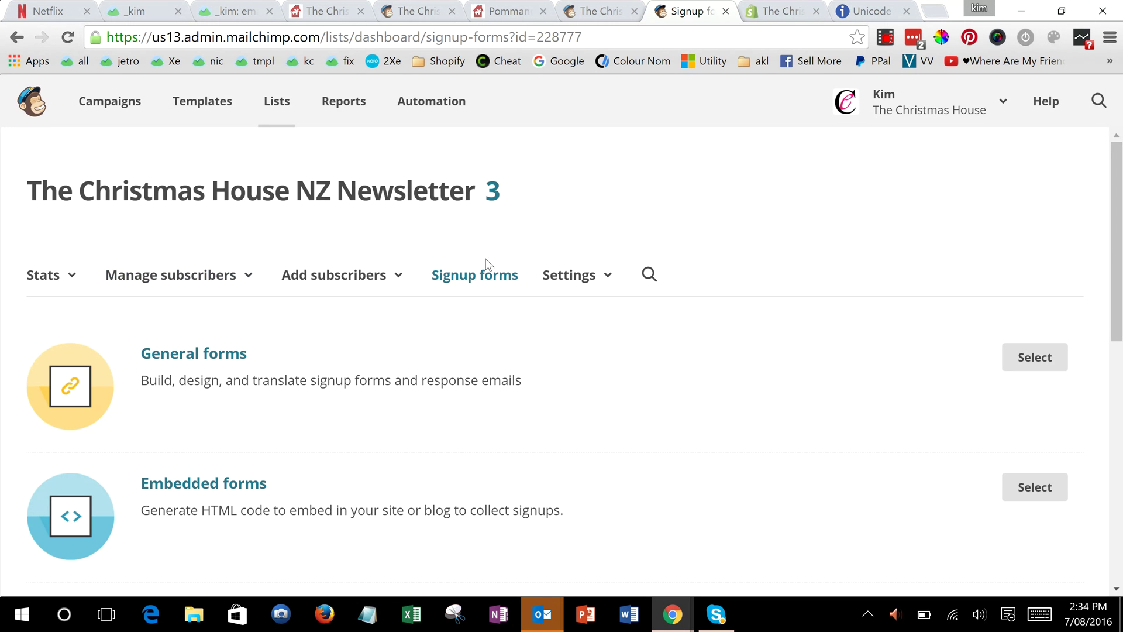
click(212, 358)
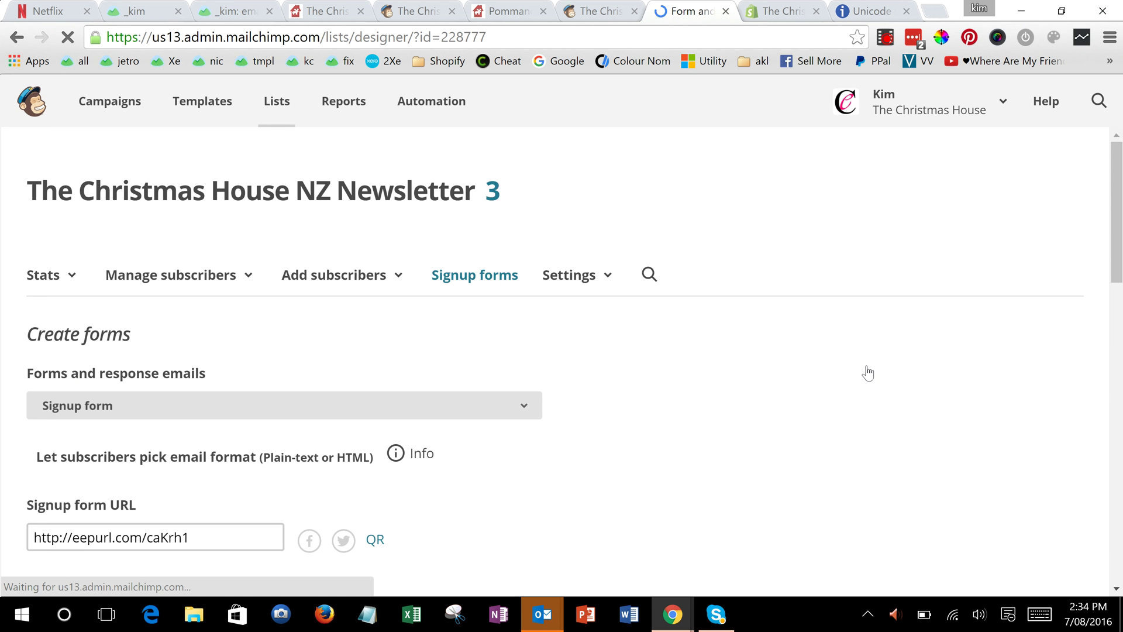
scroll(1115, 223, down, 3)
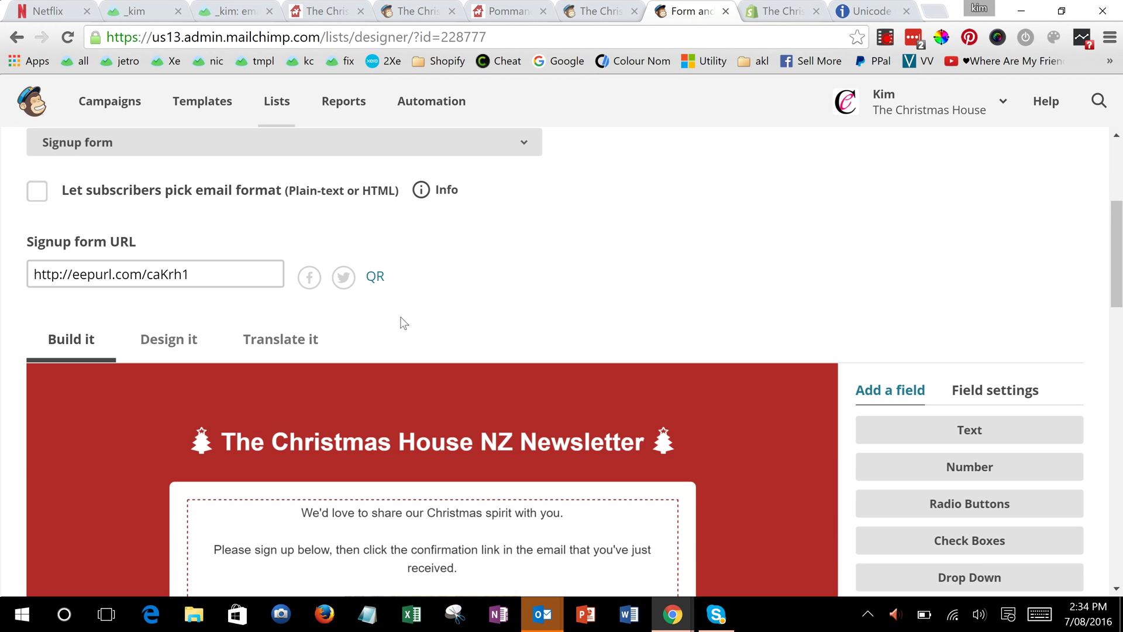
Select and copy the list's signup form URL
click(132, 241)
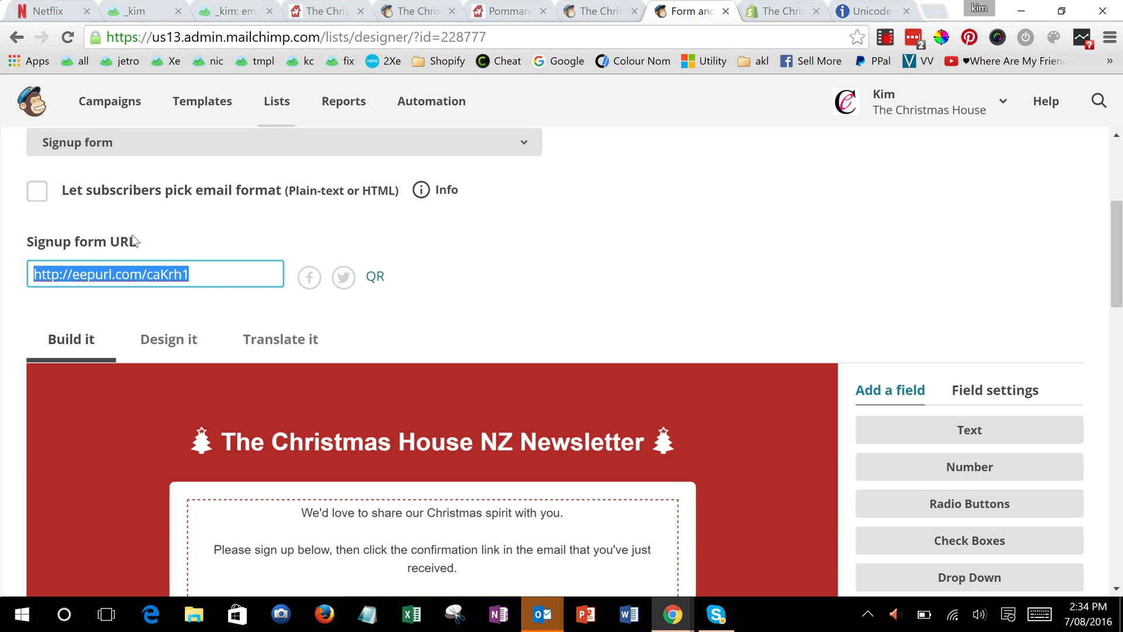
click(218, 276)
key(ctrl+a)
key(ctrl+c)
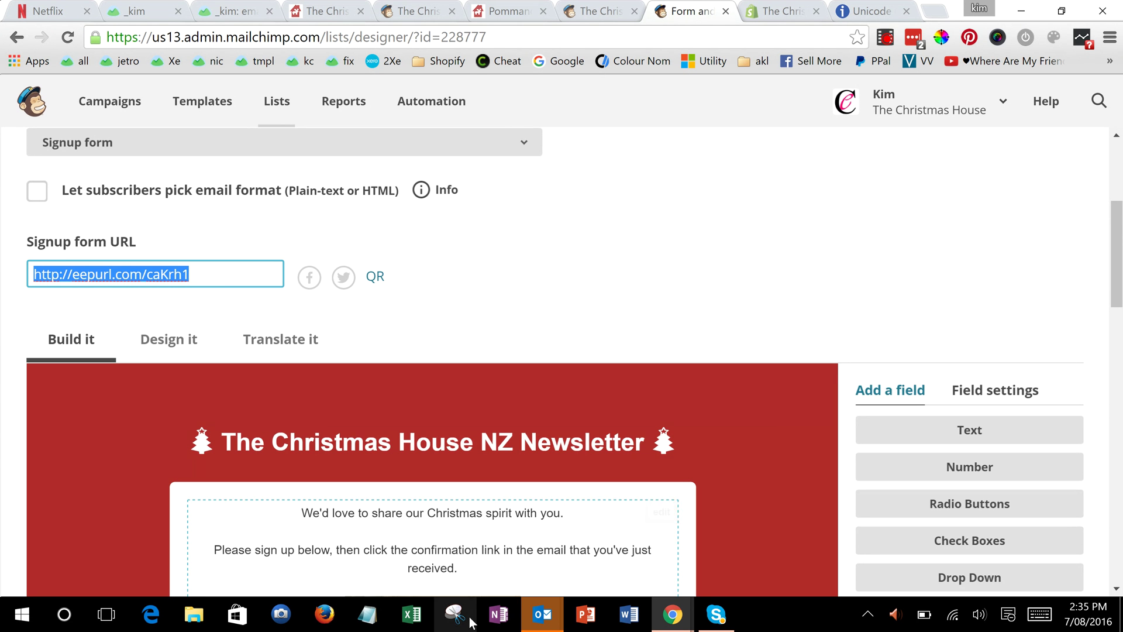
mouse_move(542, 614)
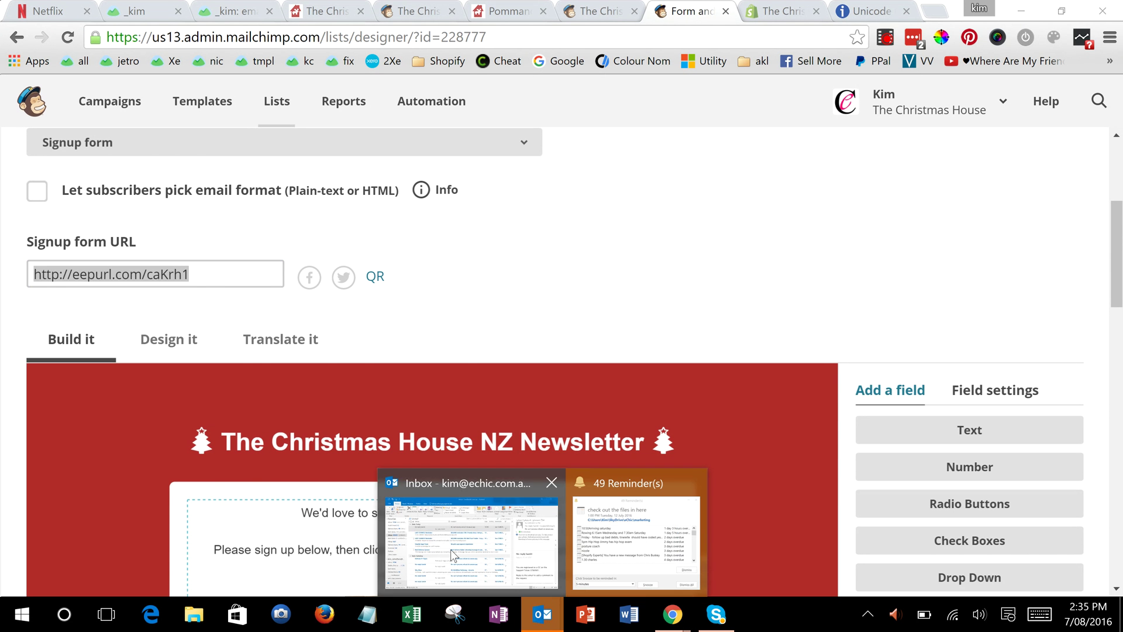
Start a new Outlook message and clear its existing signature text
click(450, 549)
key(ctrl+n)
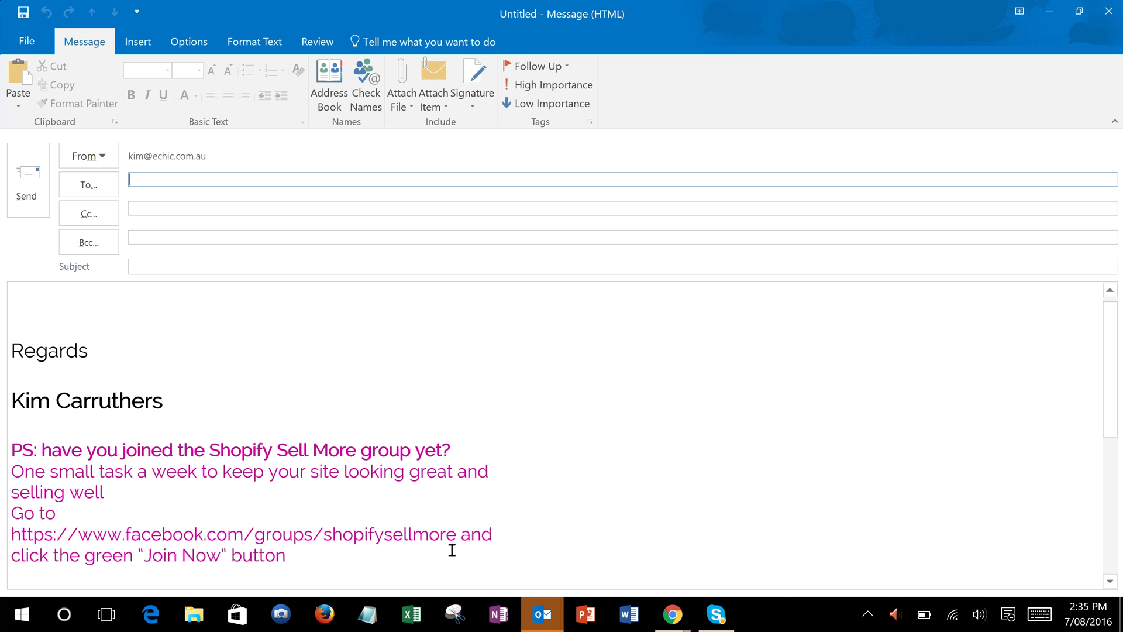
click(158, 339)
key(ctrl+a)
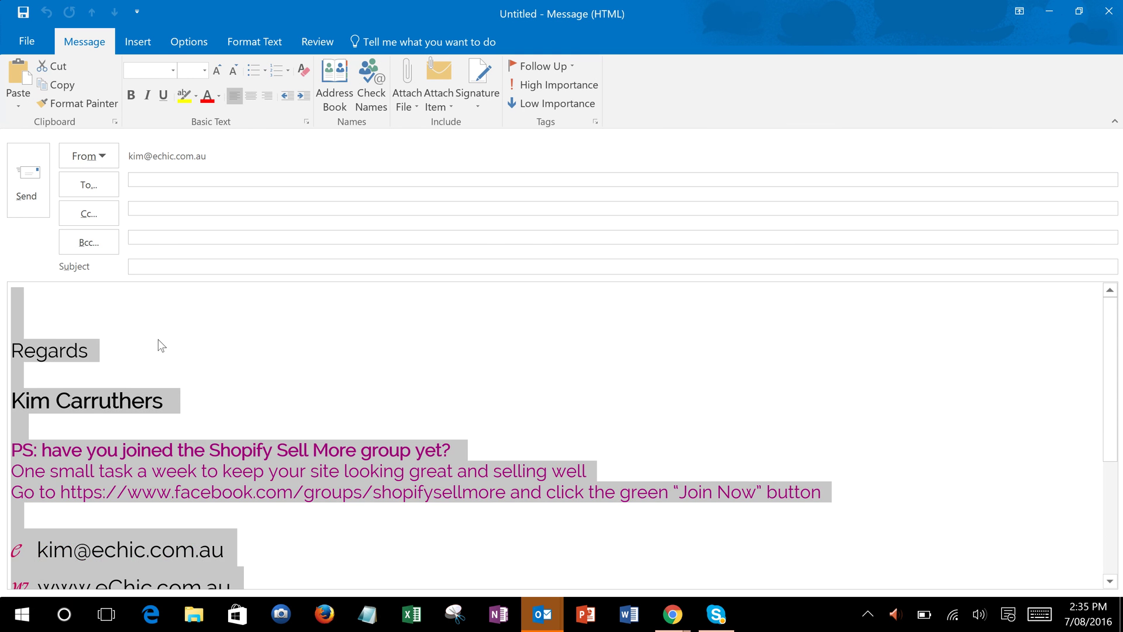
key(Delete)
key(Return)
key(Return)
key(Return)
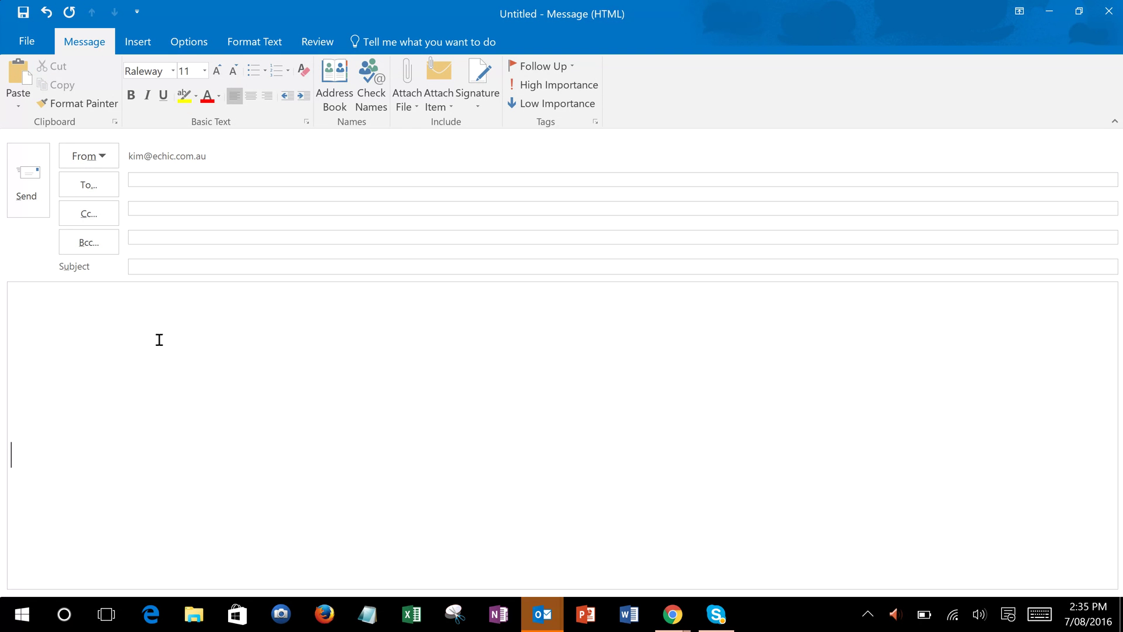
text(Regards Kim)
Paste the signup form URL as a link on a new line below 'Regards Kim'
key(Return)
key(ctrl+v)
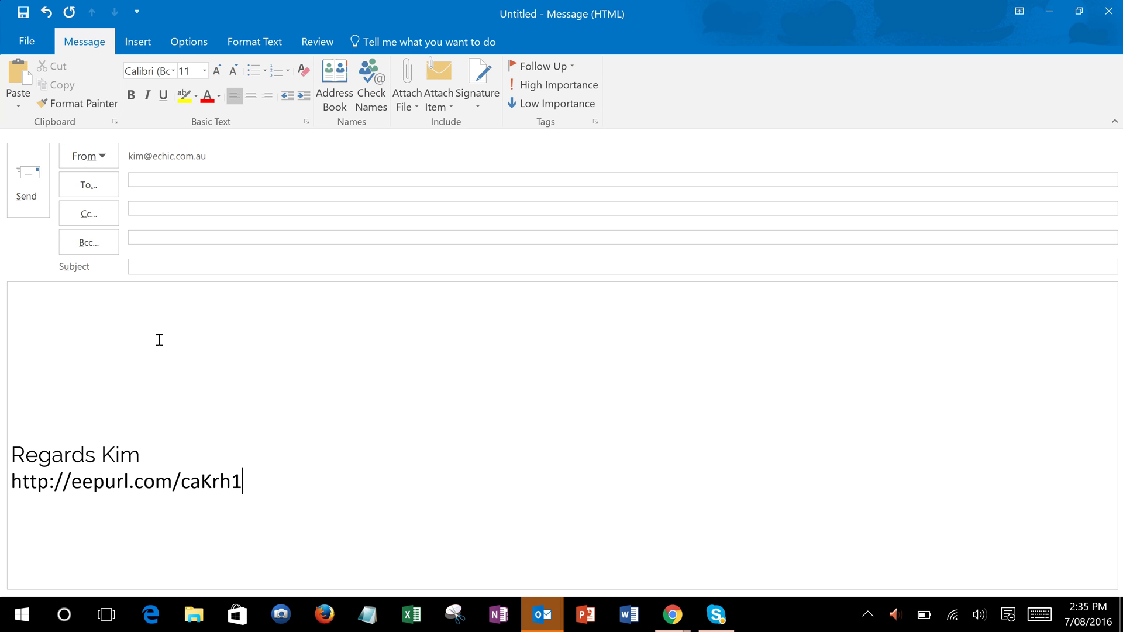
key(Return)
key(Up)
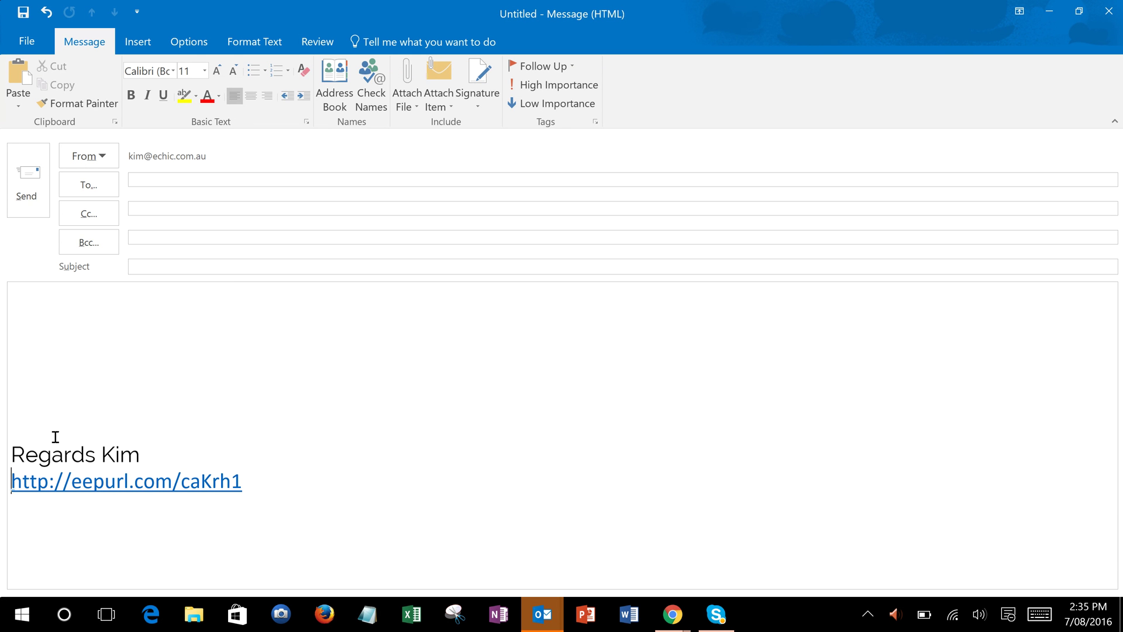
key(shift+End)
key(Down)
Move through the pasted link text to reach its end
key(Up)
key(Right)
key(Right)
key(Right)
key(Right)
key(Right)
key(Right)
key(Left)
key(Left)
key(Left)
key(Left)
key(Left)
key(Left)
key(Left)
key(shift+Right)
key(shift+Right)
key(shift+Right)
key(shift+Right)
key(shift+Right)
key(shift+Right)
key(shift+Right)
key(shift+Right)
key(shift+Right)
key(Left)
key(Right)
key(Right)
key(Right)
key(End)
Replace the URL text with the 'Click here to signup…' wording and delete the trailing '1'
key(Left)
key(Left)
key(Right)
key(BackSpace)
key(BackSpace)
key(BackSpace)
key(BackSpace)
key(BackSpace)
key(BackSpace)
key(BackSpace)
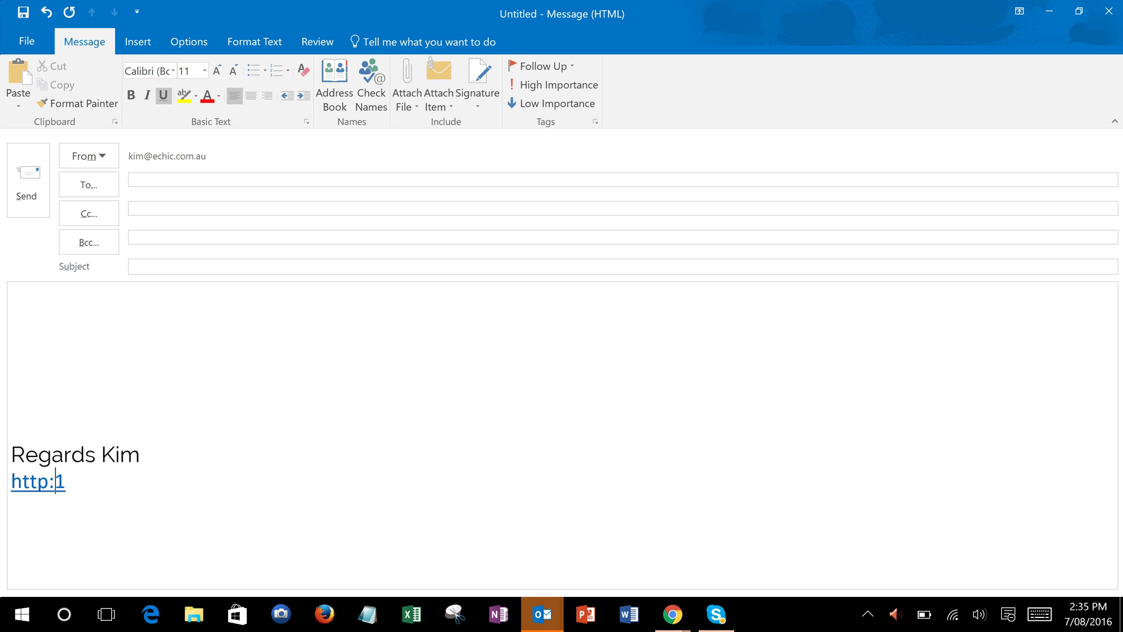
key(BackSpace)
key(BackSpace)
key(BackSpace)
text(Click he)
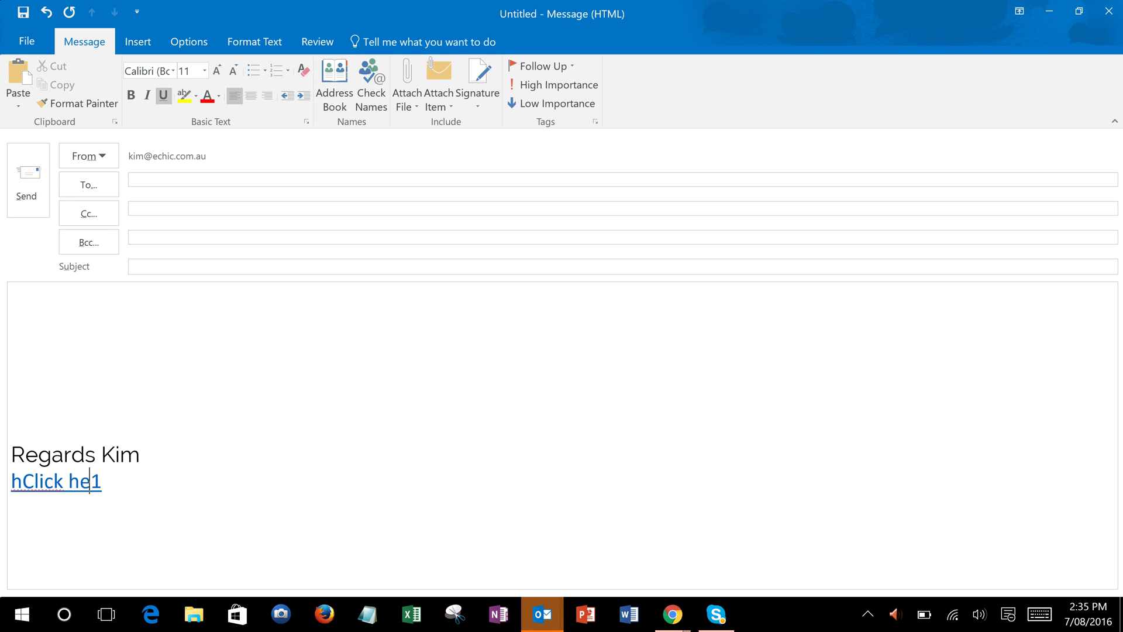
text(re to signu )
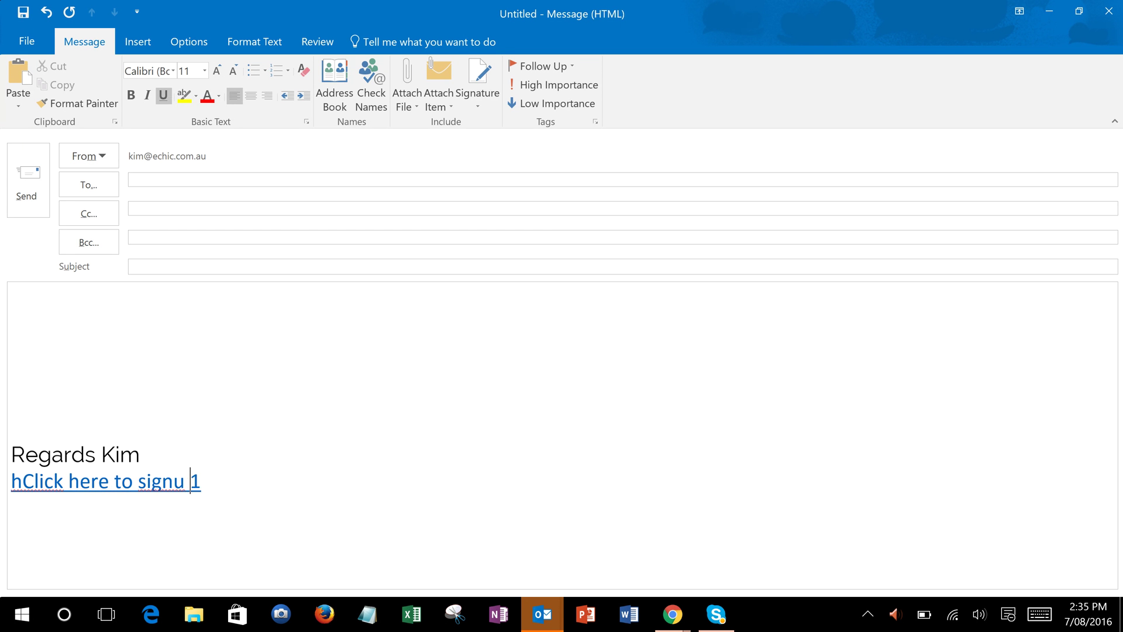
text(p up for a)
key(BackSpace)
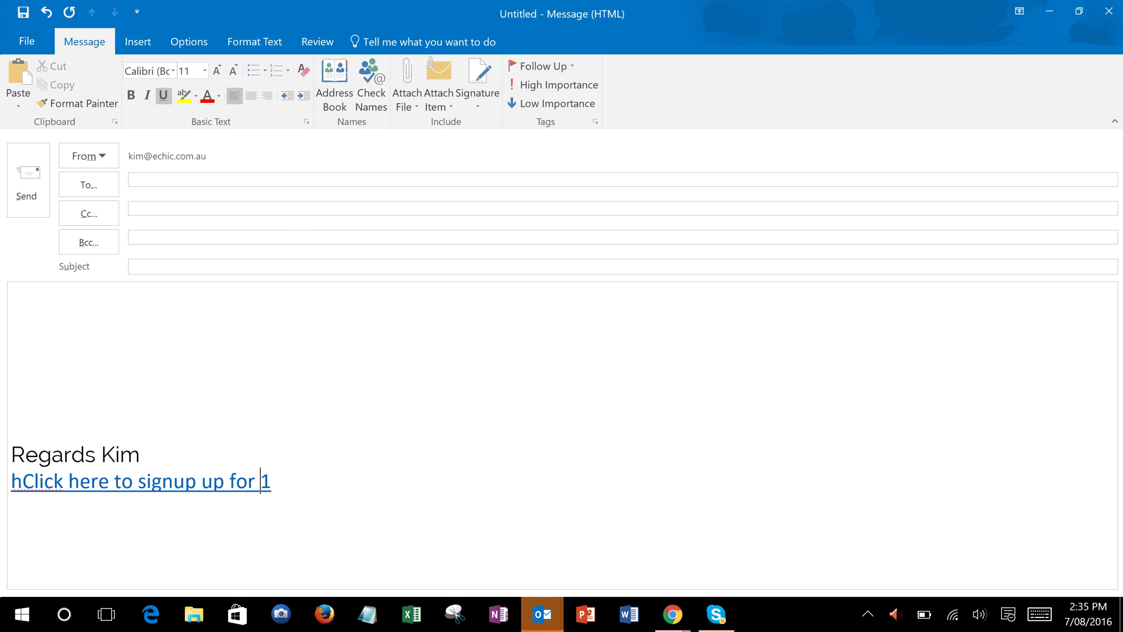
text(our newslett)
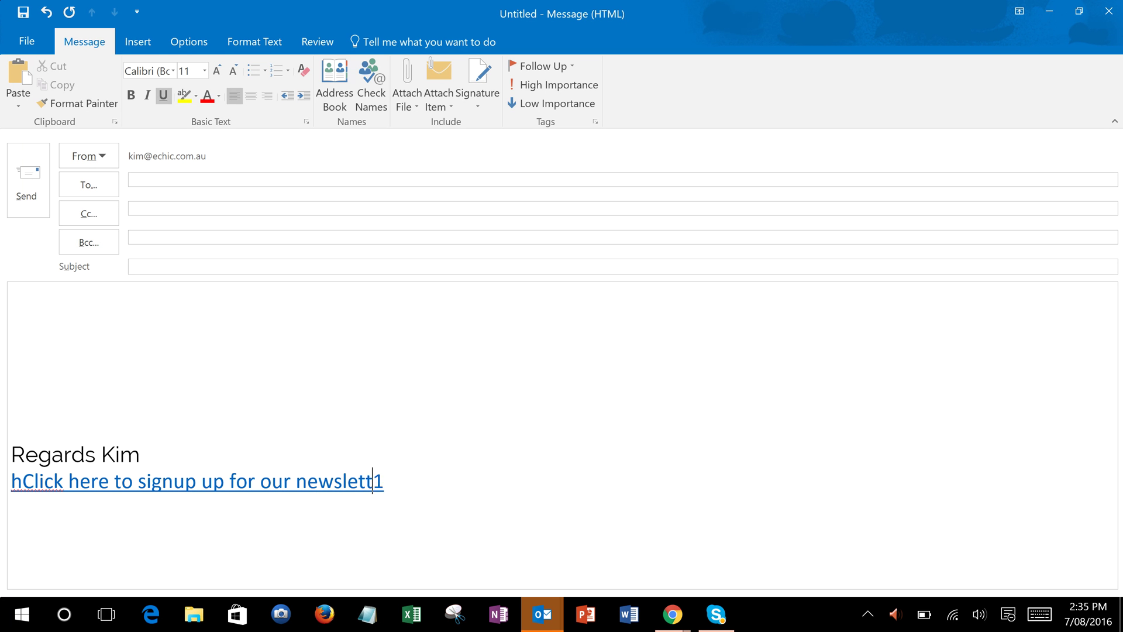
text(er and be the first )
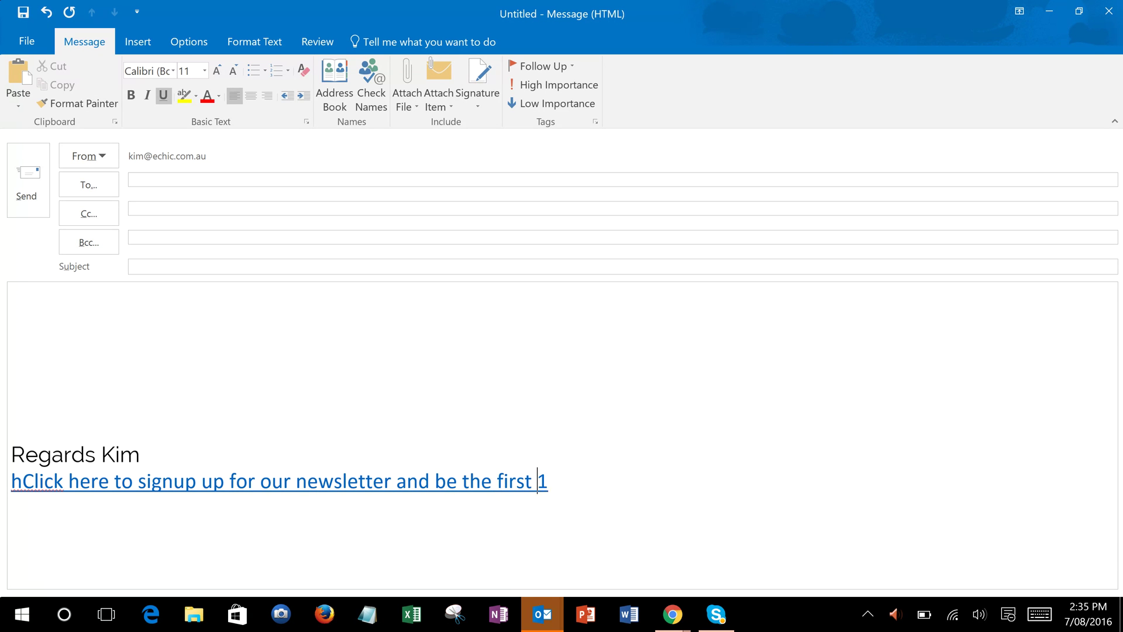
text(to hear about sales and)
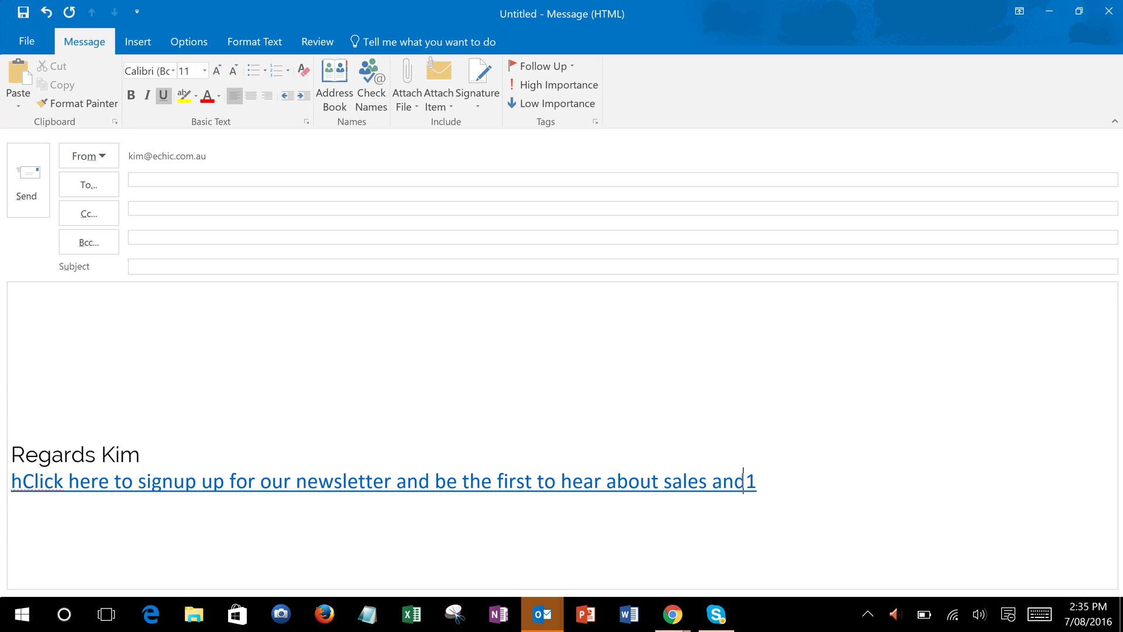
text( new products)
key(Delete)
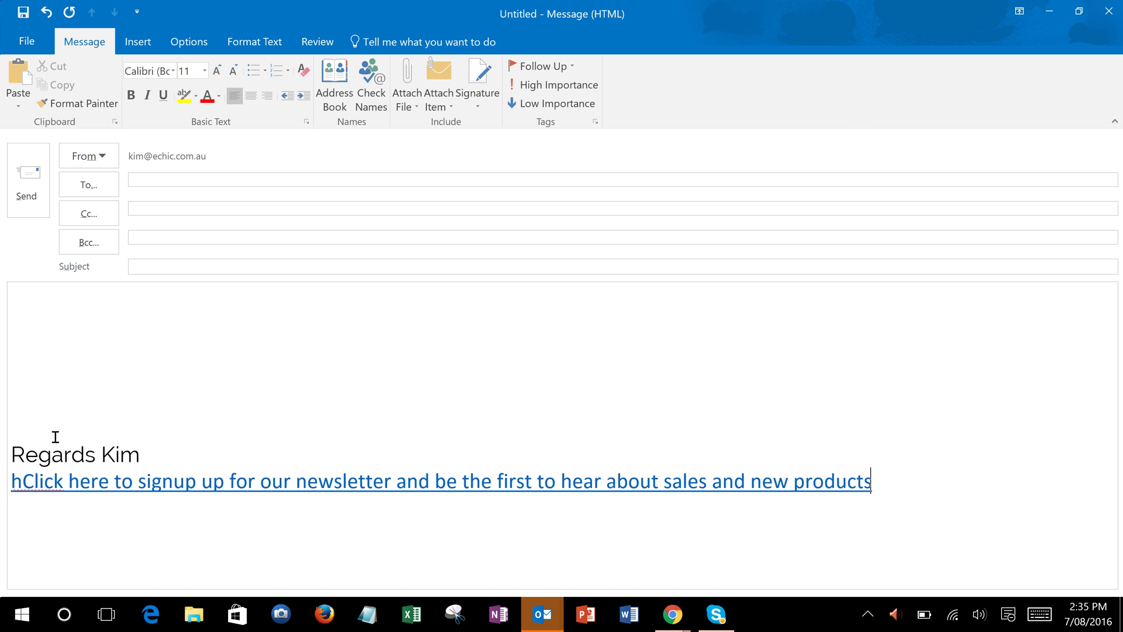
Remove the stray leading 'h' from the start of the link line
key(Home)
key(Right)
key(Left)
key(End)
key(Up)
key(Down)
key(Left)
key(Home)
key(Right)
key(BackSpace)
key(End)
key(shift+Up)
click(85, 557)
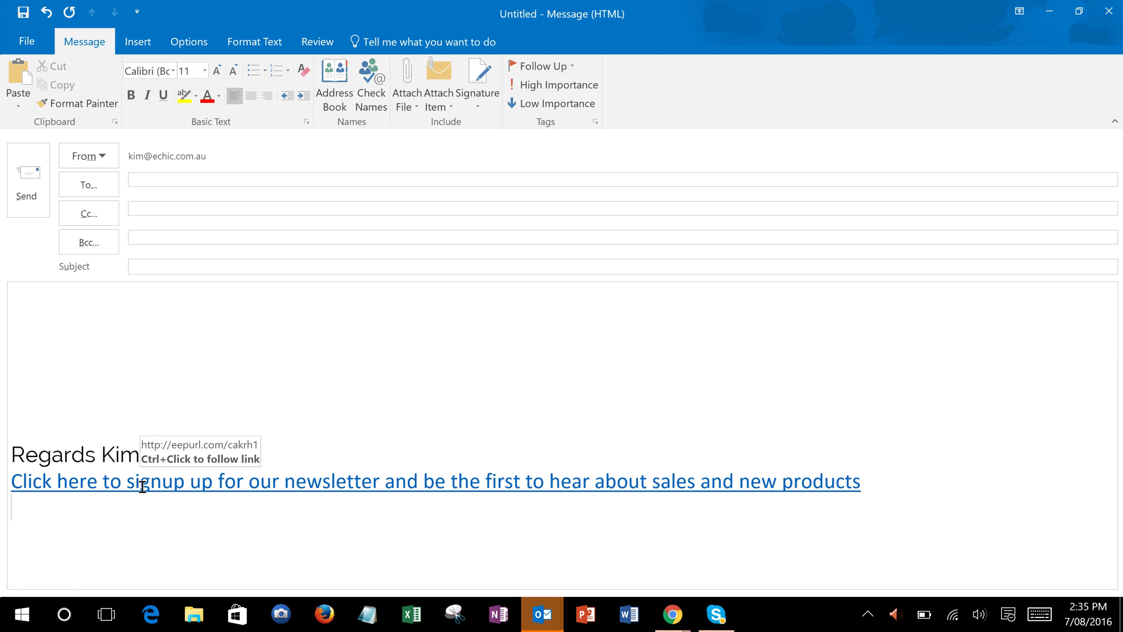
click(113, 324)
click(156, 178)
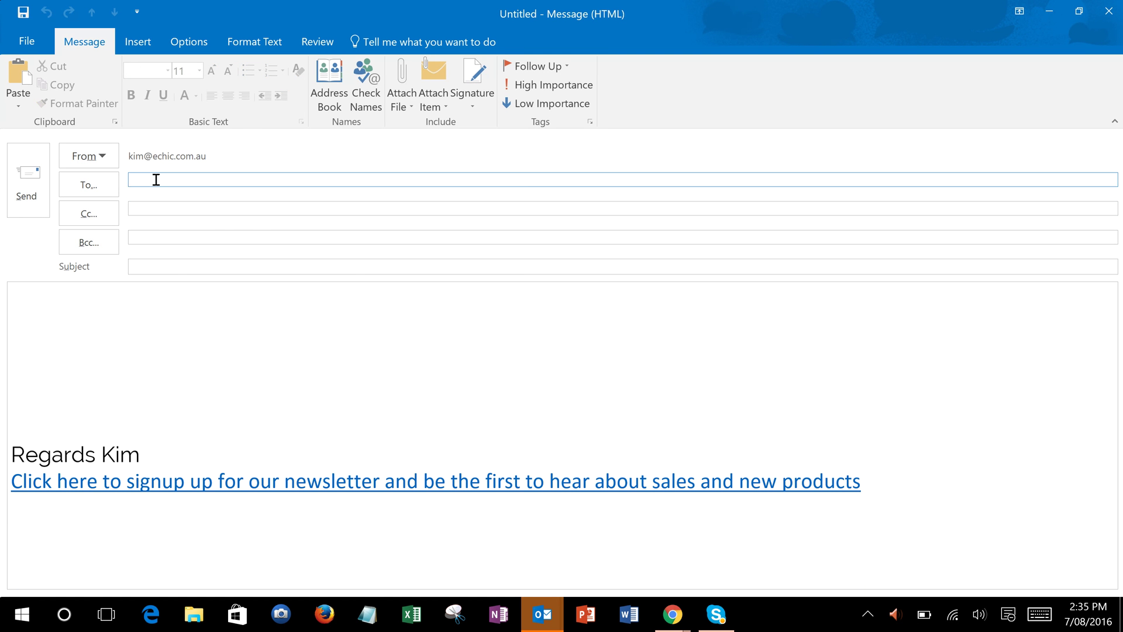
text(Kim)
key(Down)
key(Return)
key(Tab)
key(Tab)
key(Tab)
text(Test)
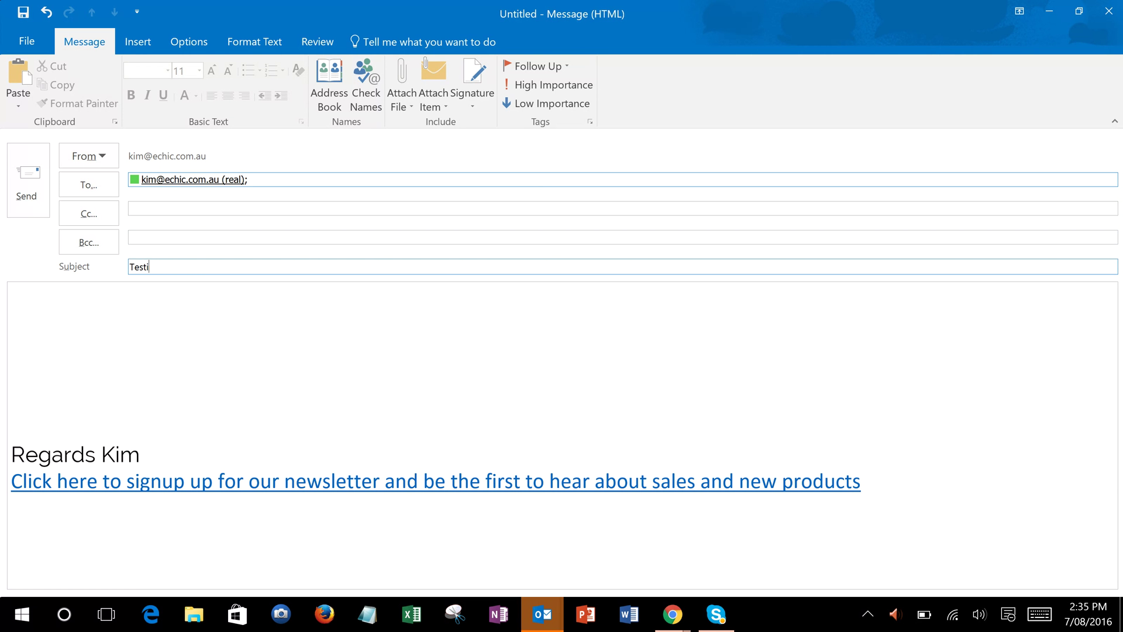
text(ing Signup)
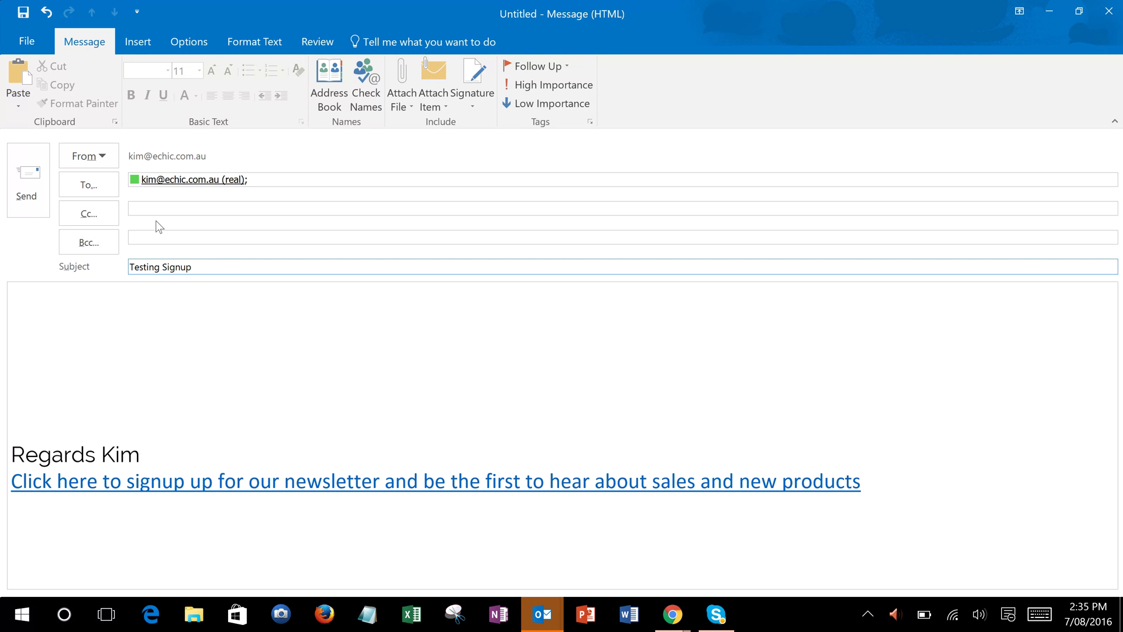
Send the test email, run Send/Receive All Folders, and open Testing Signup from the inbox
click(36, 184)
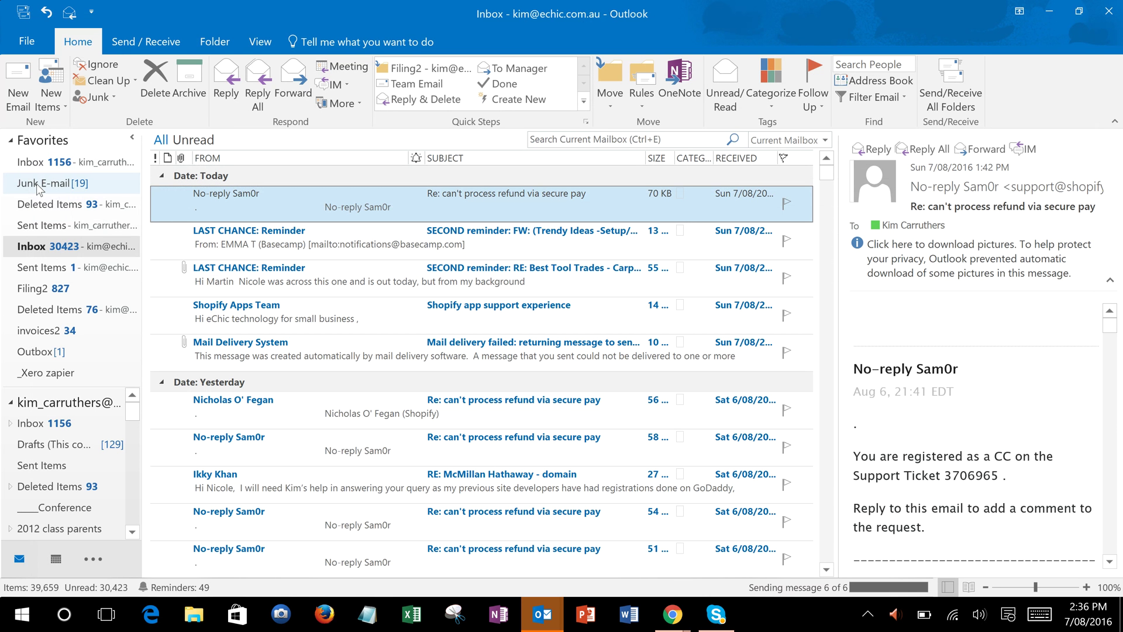
click(140, 42)
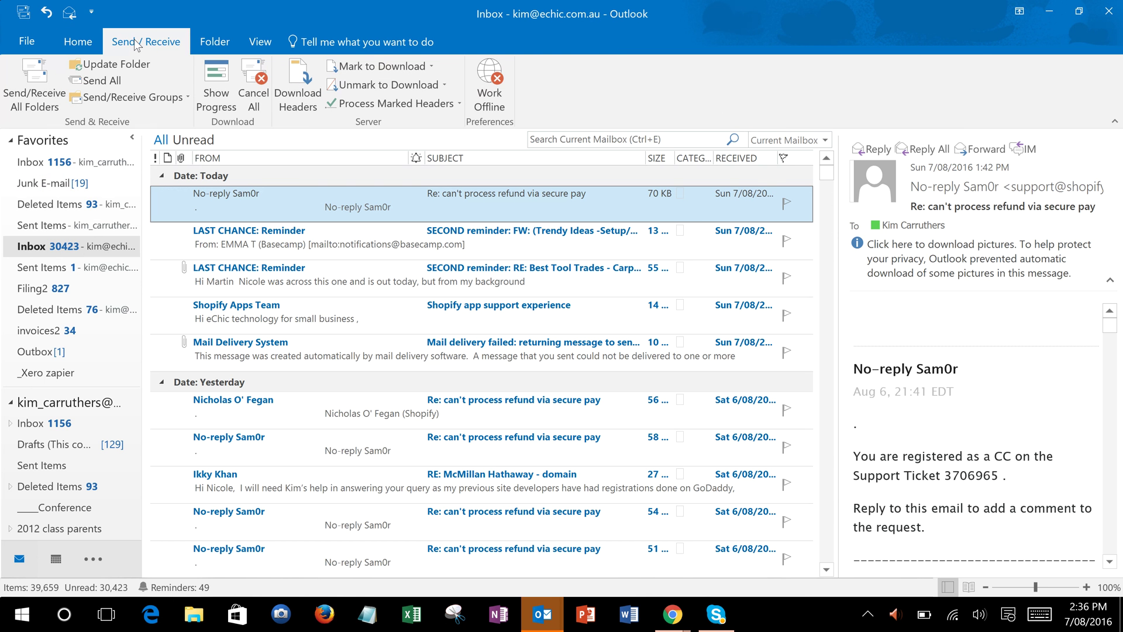
click(35, 88)
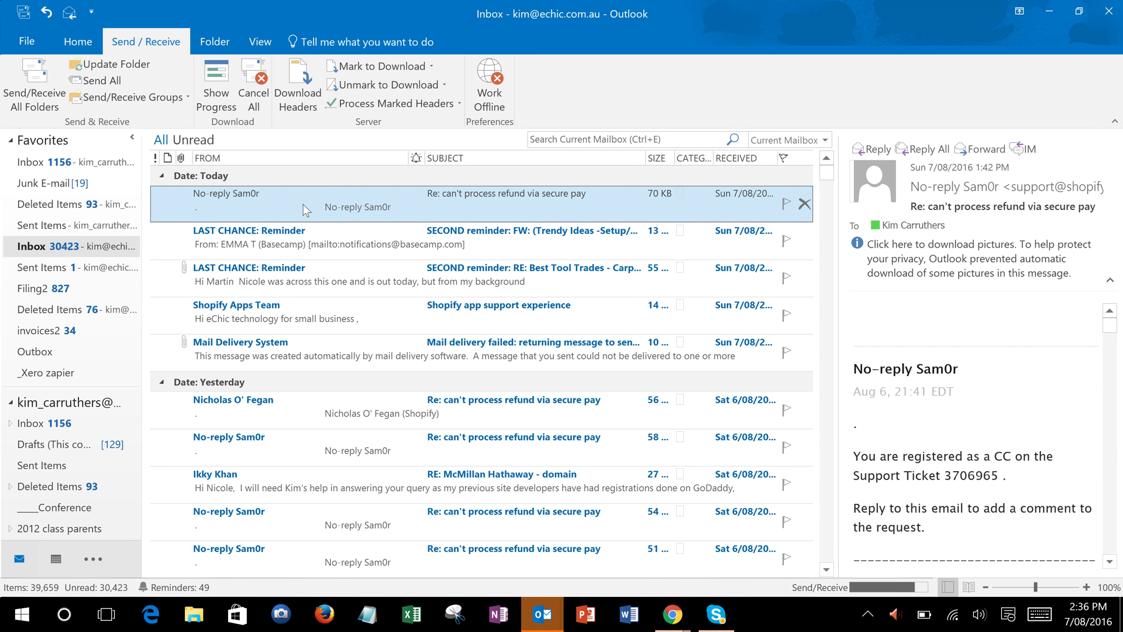
click(29, 111)
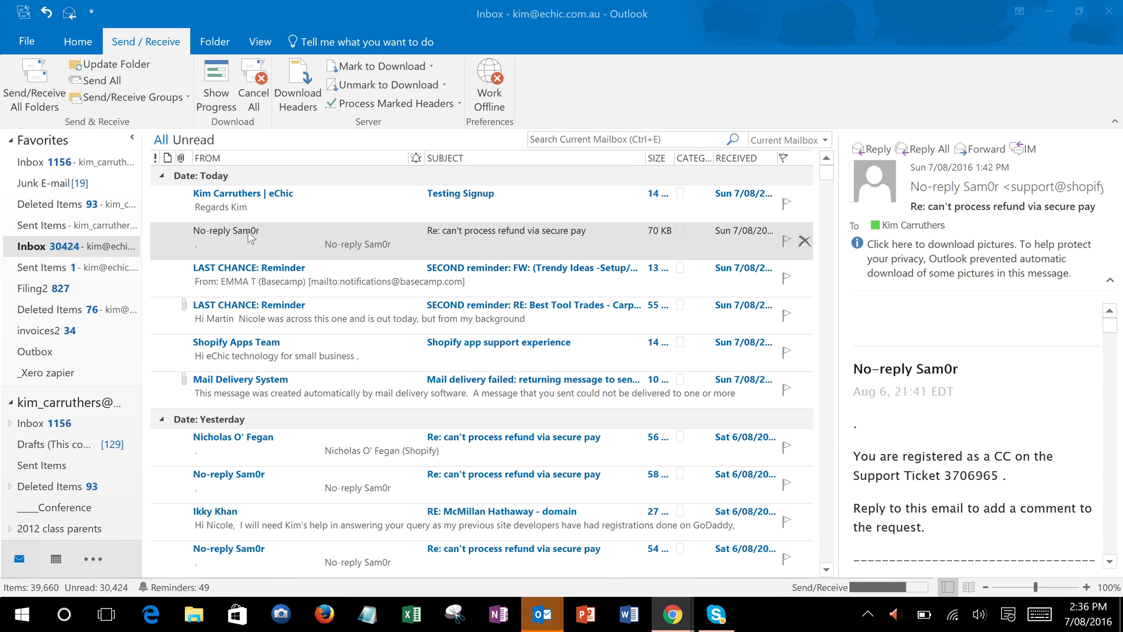
double_click(221, 199)
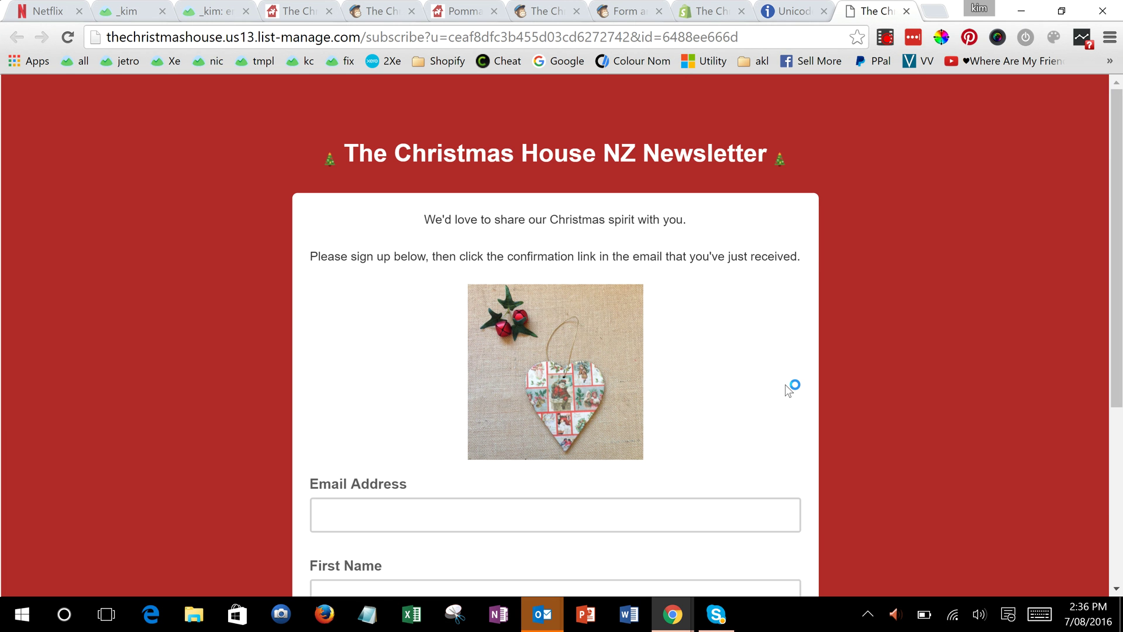
scroll(527, 395, down, 3)
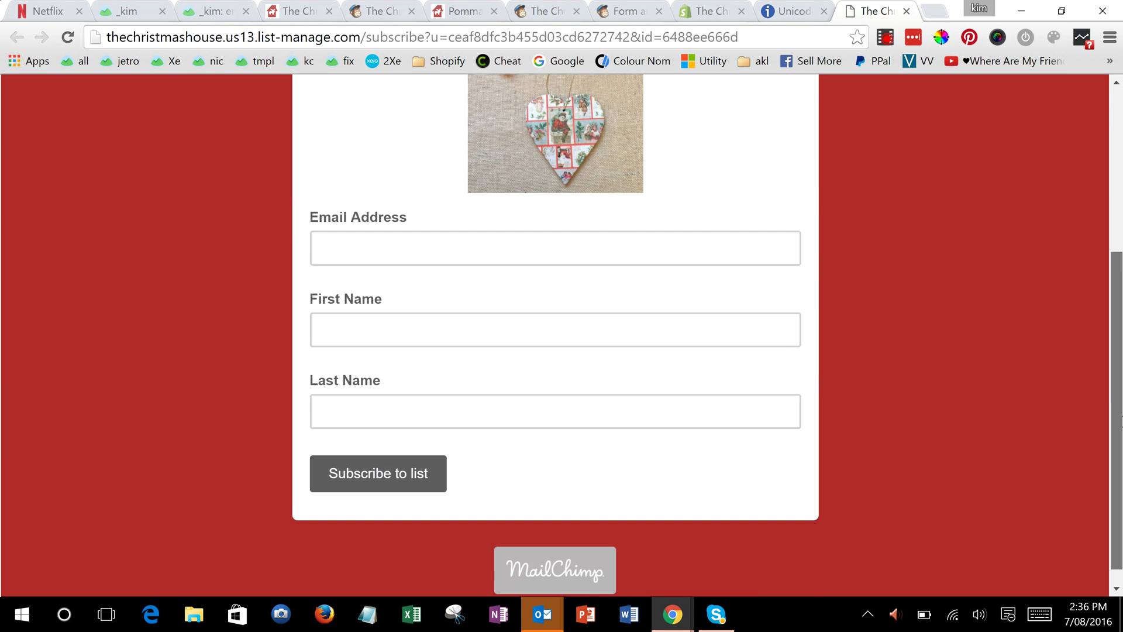